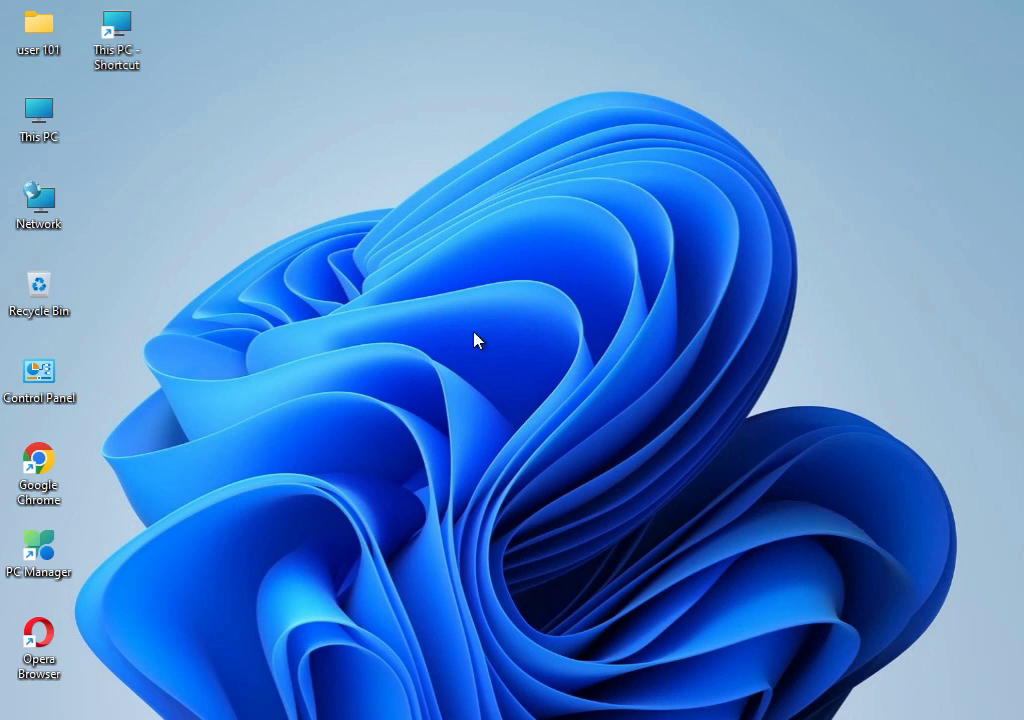
# Open Settings and go to System › Troubleshoot › Other troubleshooters
pyautogui.press('super')
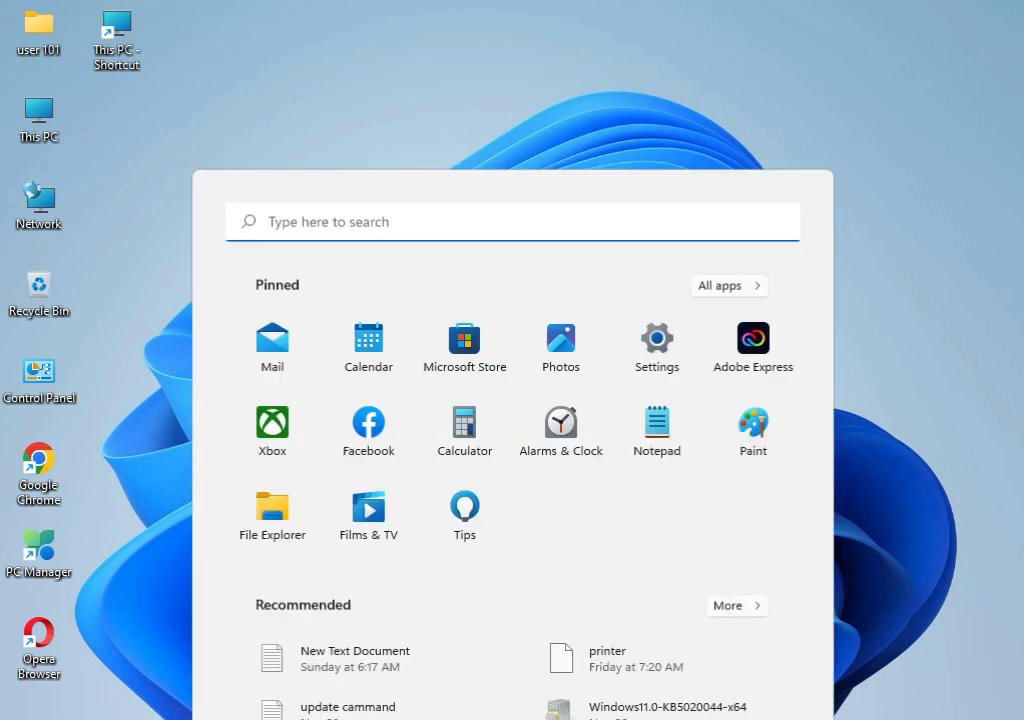
pyautogui.click(655, 212)
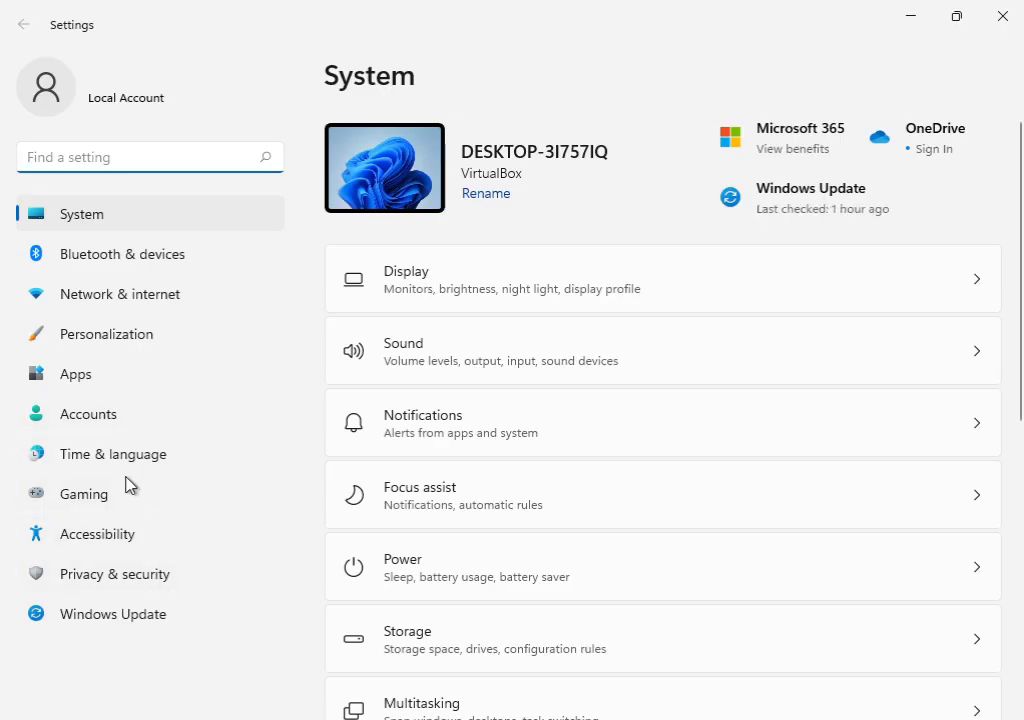
pyautogui.scroll(-5, 571, 535)
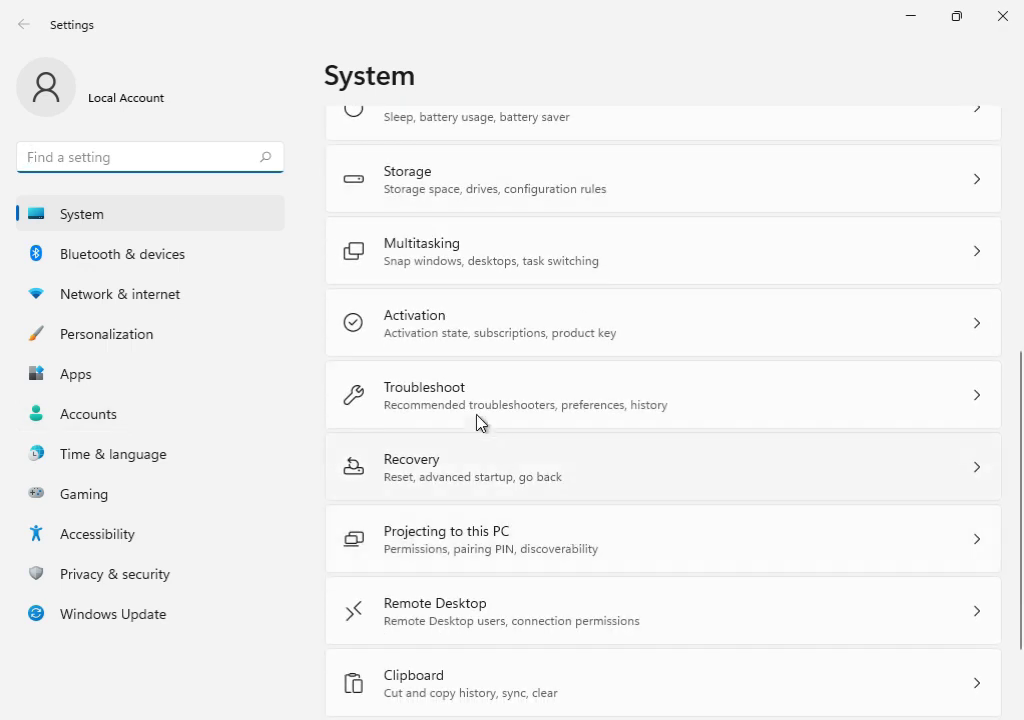
pyautogui.click(487, 413)
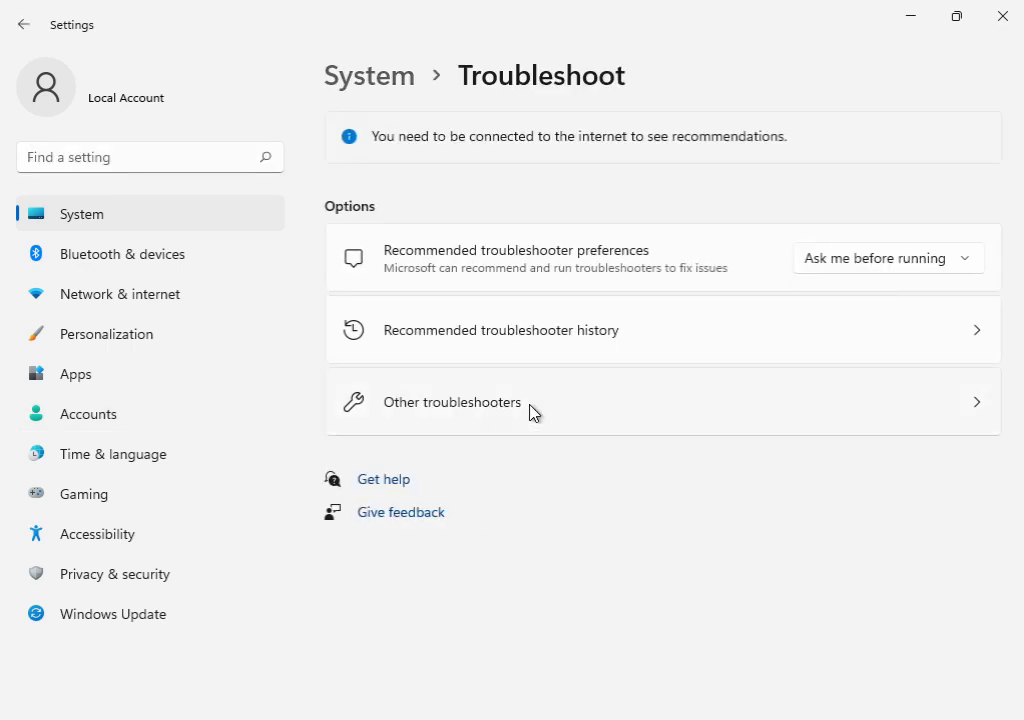
pyautogui.click(531, 411)
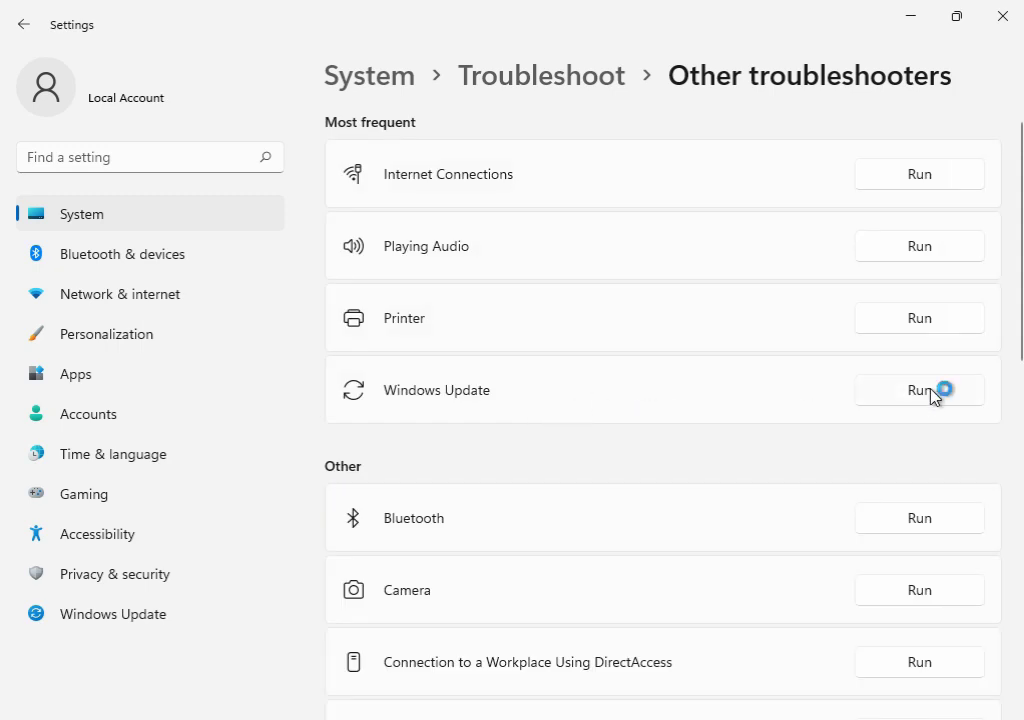
# Run the Windows Update troubleshooter and reposition its dialog while it detects problems
pyautogui.click(929, 392)
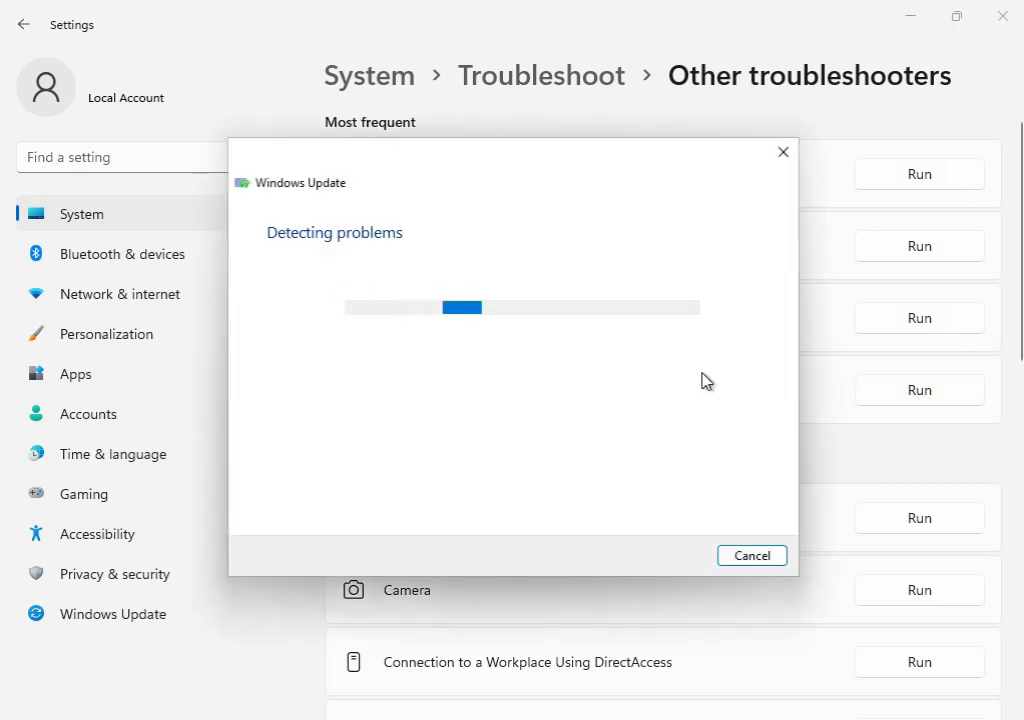
pyautogui.moveTo(526, 169); pyautogui.dragTo(574, 500)
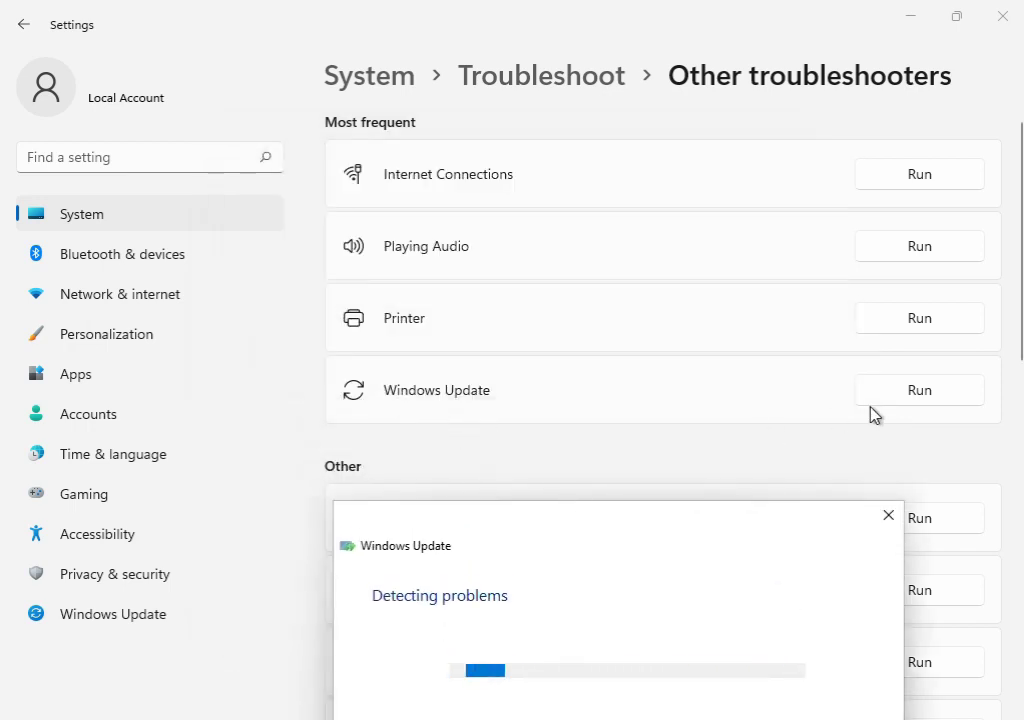
pyautogui.moveTo(667, 537); pyautogui.dragTo(634, 163)
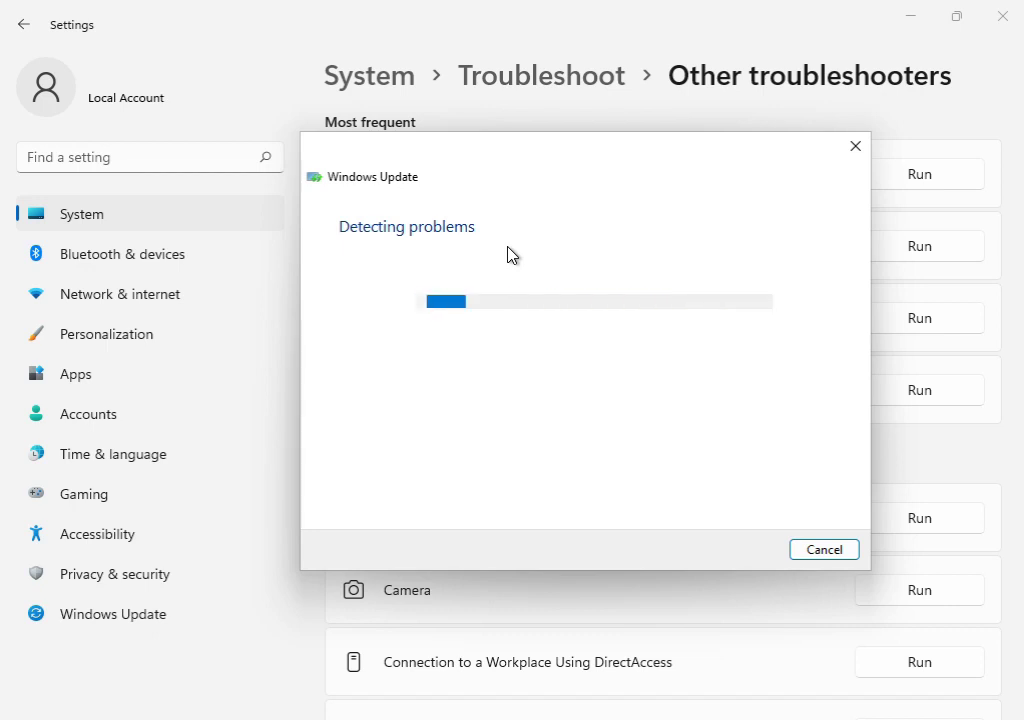
pyautogui.moveTo(720, 718)
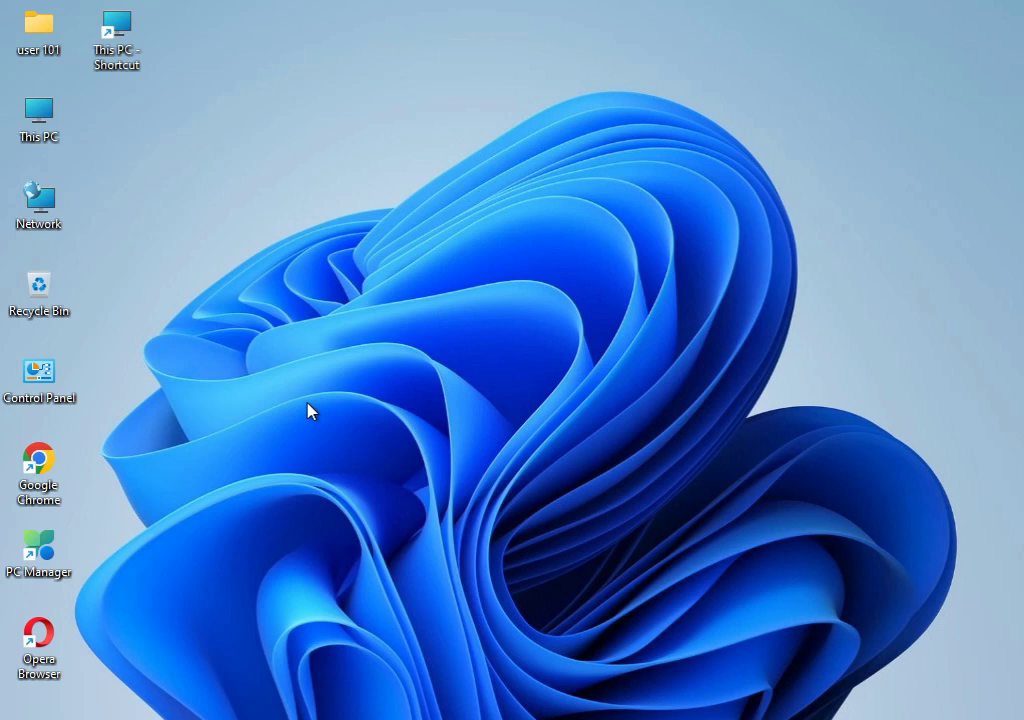
# Open the user's Temp folder through the Run dialog with %temp%
pyautogui.press('super+r')
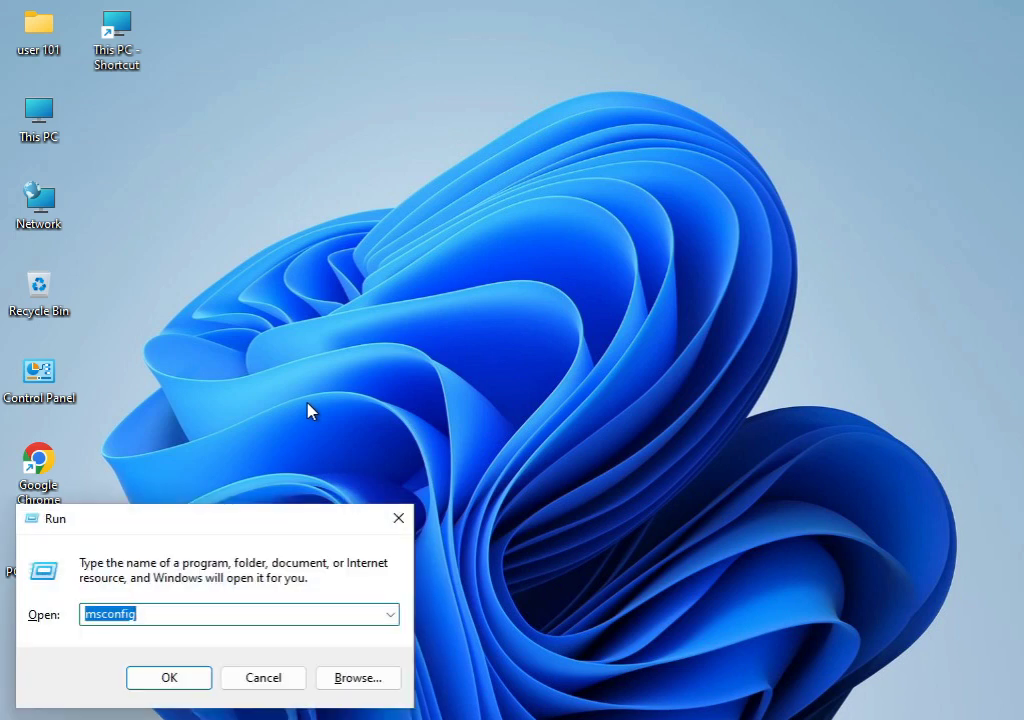
pyautogui.write('%temp%')
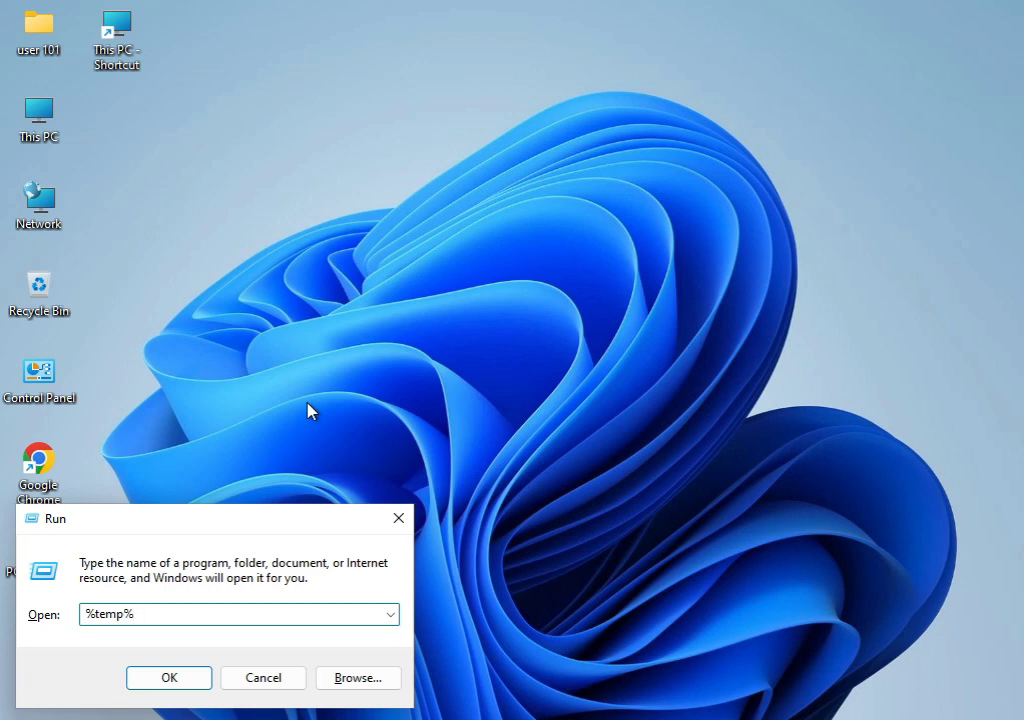
pyautogui.press('Return')
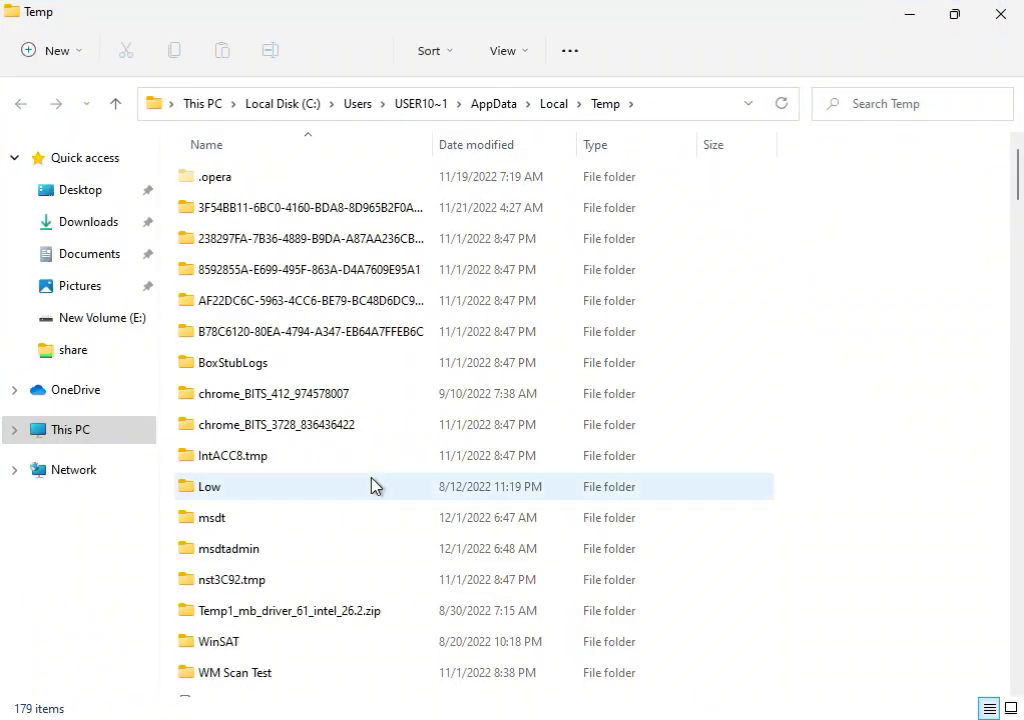
# Permanently delete all Temp items, skipping the six in-use files, and close the window
pyautogui.hotkey('ctrl', 'a')
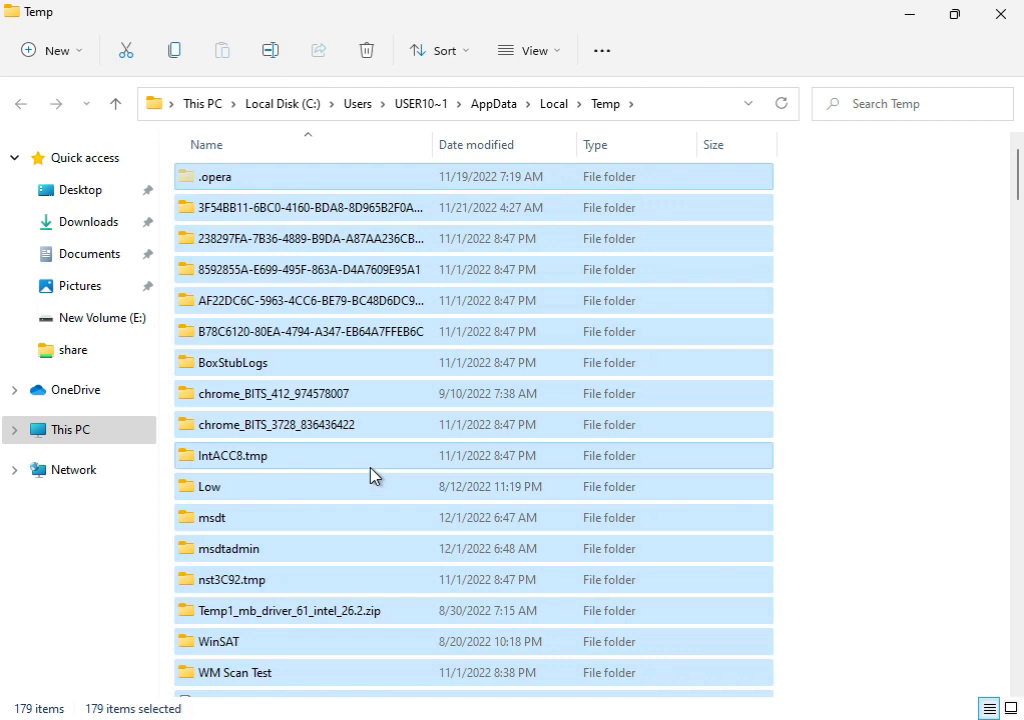
pyautogui.hotkey('shift', 'Delete')
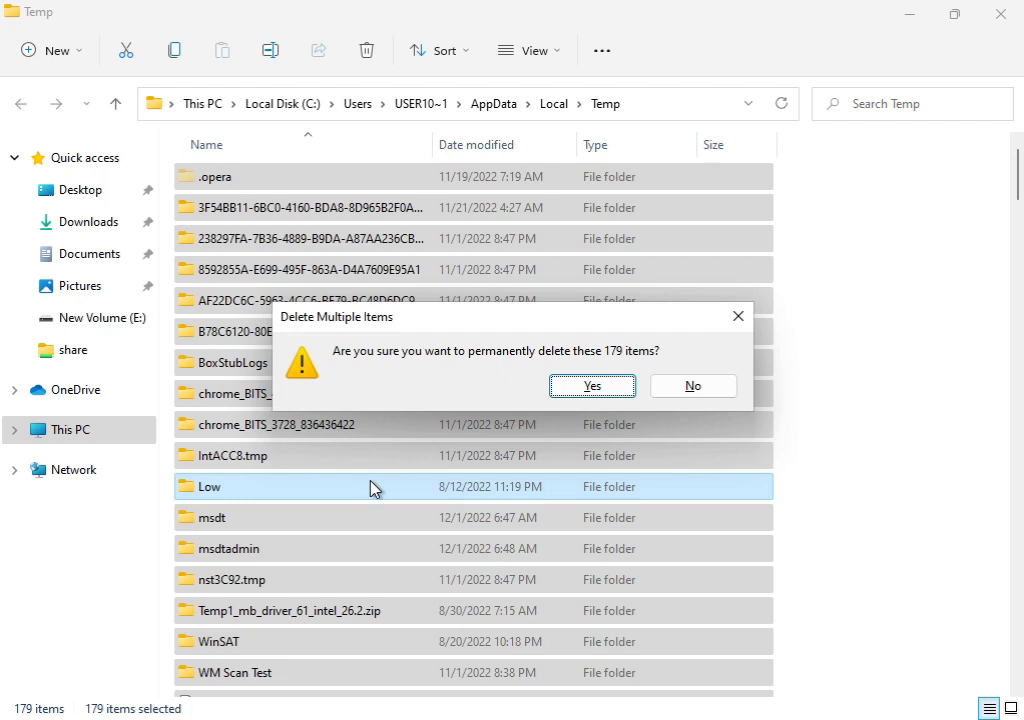
pyautogui.click(568, 385)
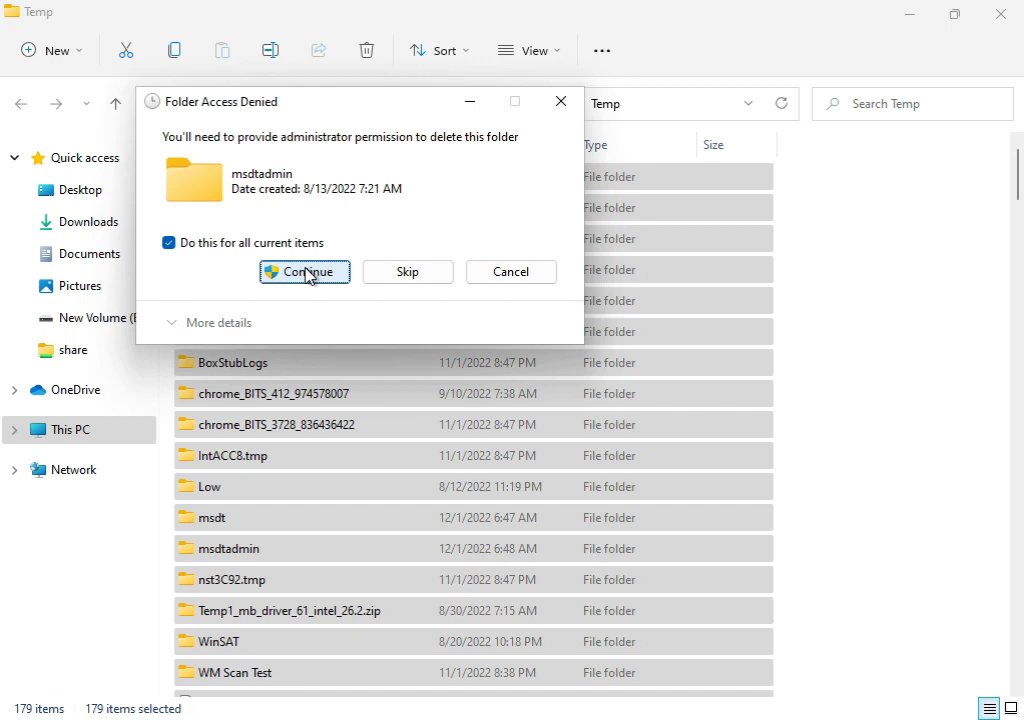
pyautogui.click(308, 272)
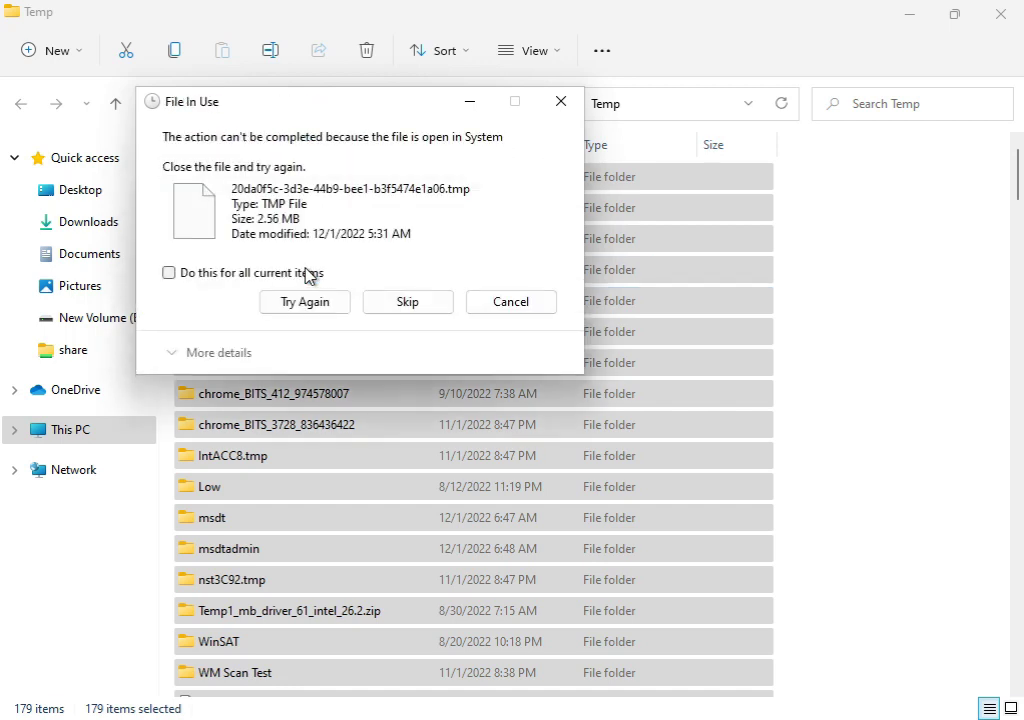
pyautogui.click(257, 279)
pyautogui.click(288, 302)
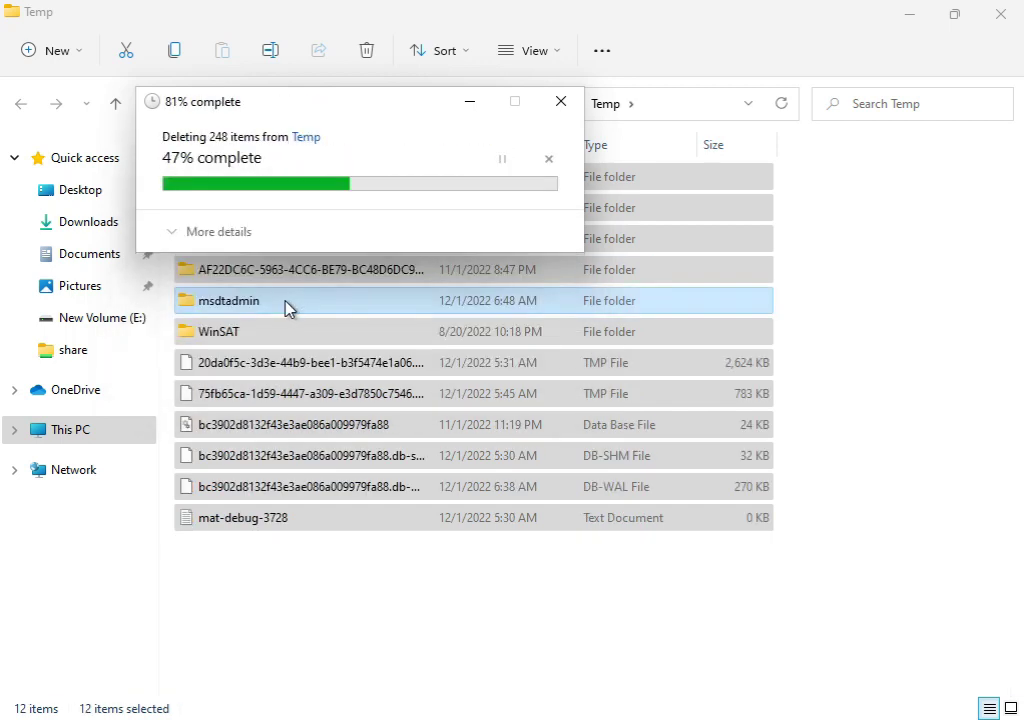
pyautogui.click(251, 281)
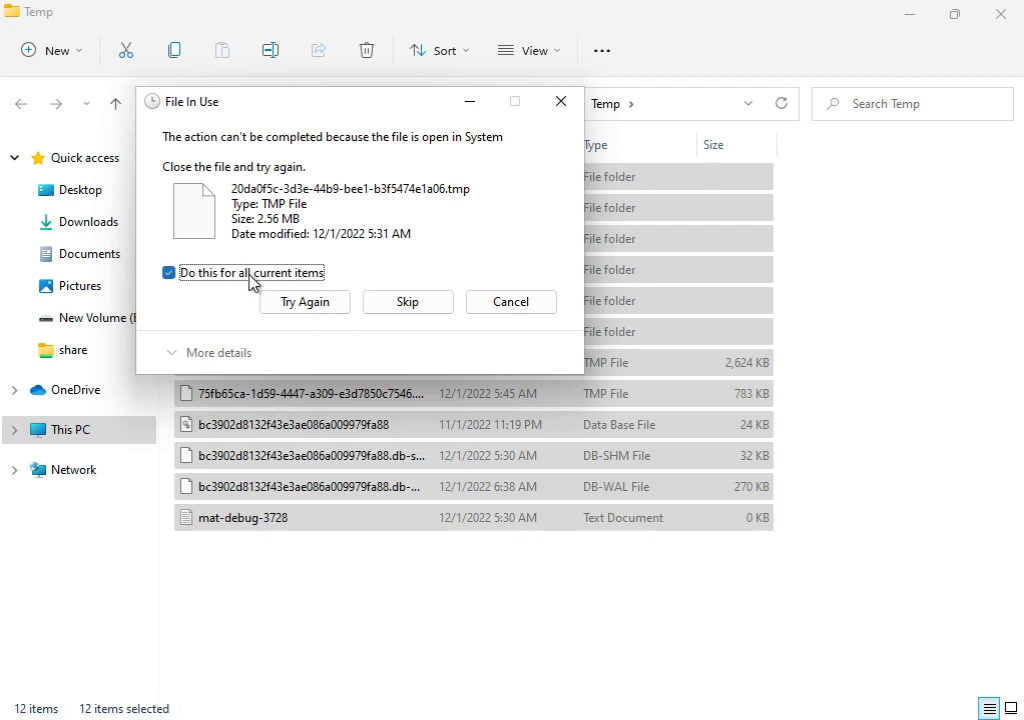
pyautogui.click(384, 305)
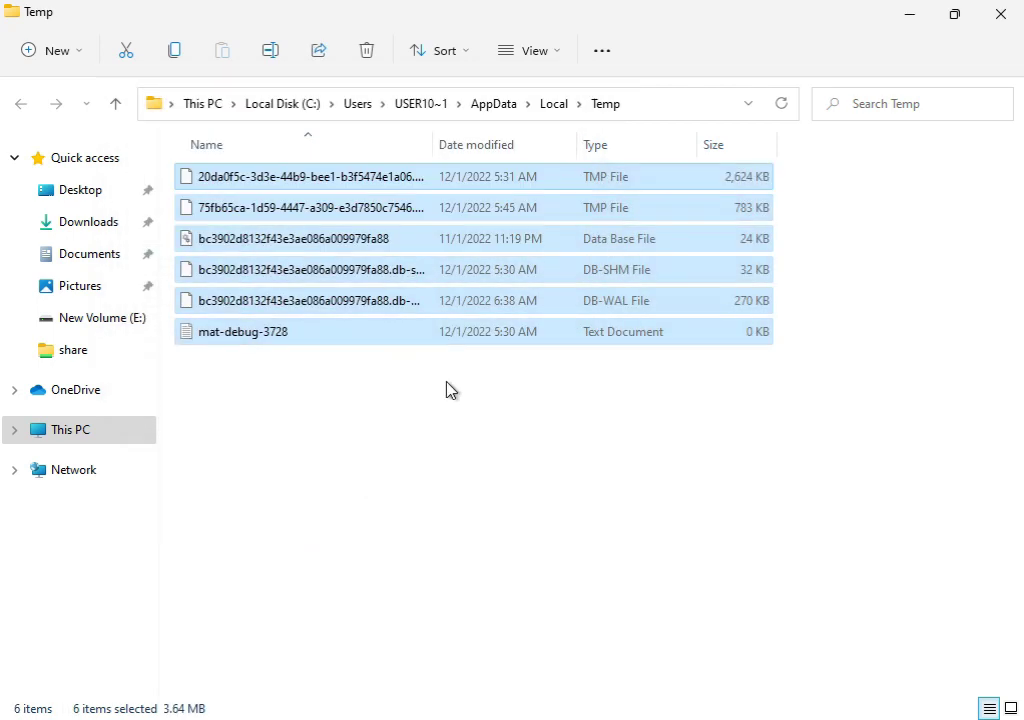
pyautogui.click(998, 22)
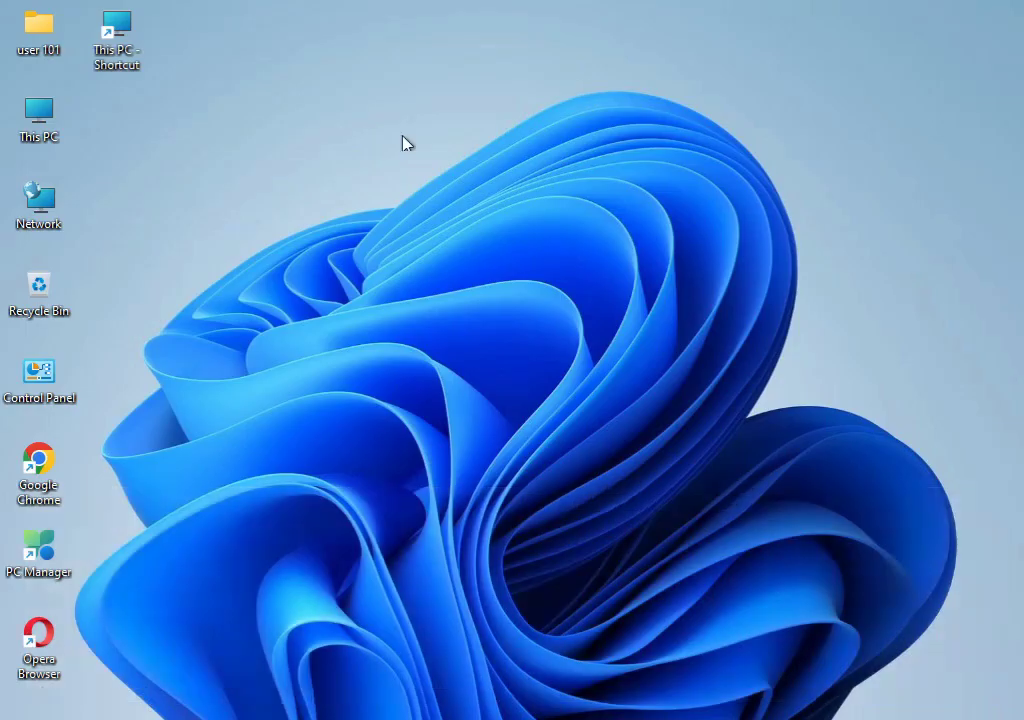
# Start Disk Cleanup from Local Disk (C:) Properties and tick Windows error reports
pyautogui.doubleClick(52, 118)
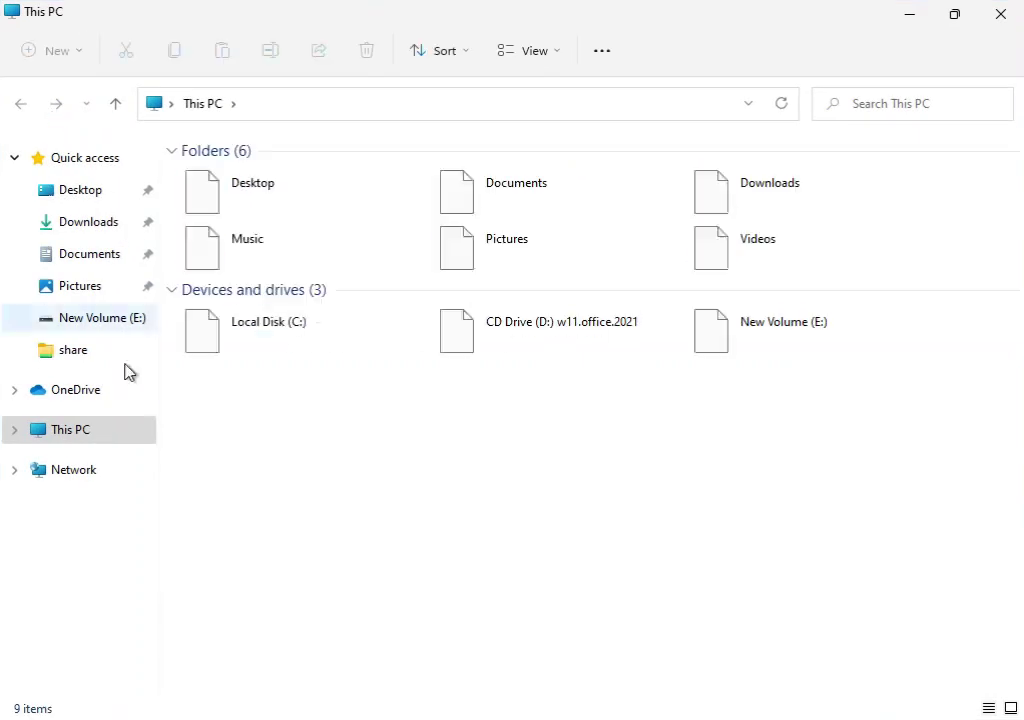
pyautogui.click(272, 336)
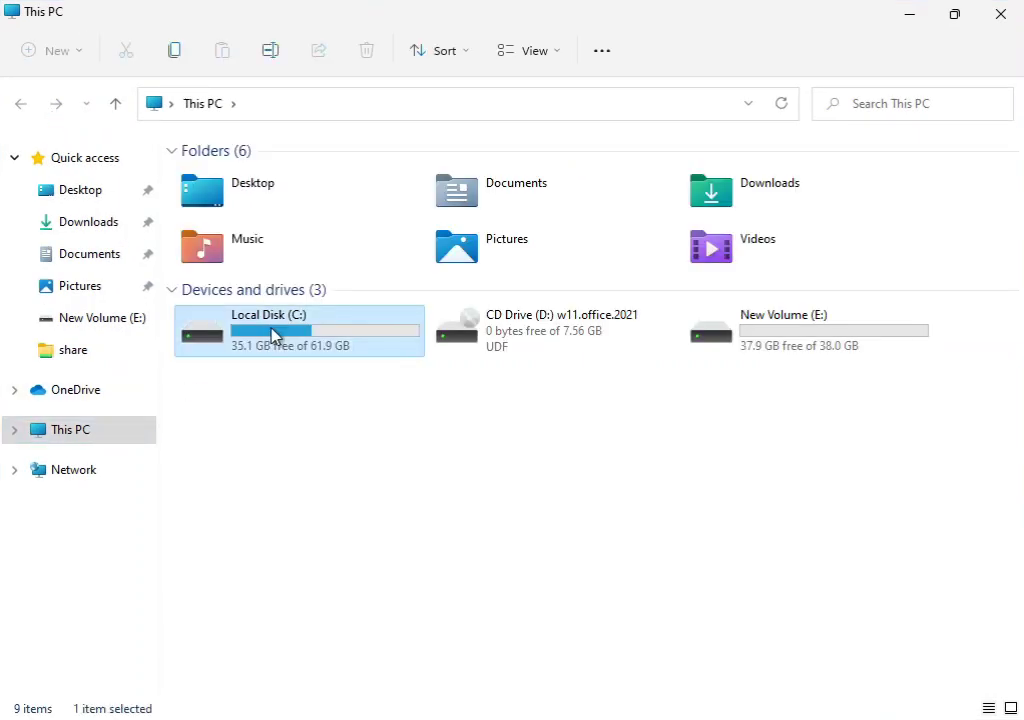
pyautogui.rightClick(273, 336)
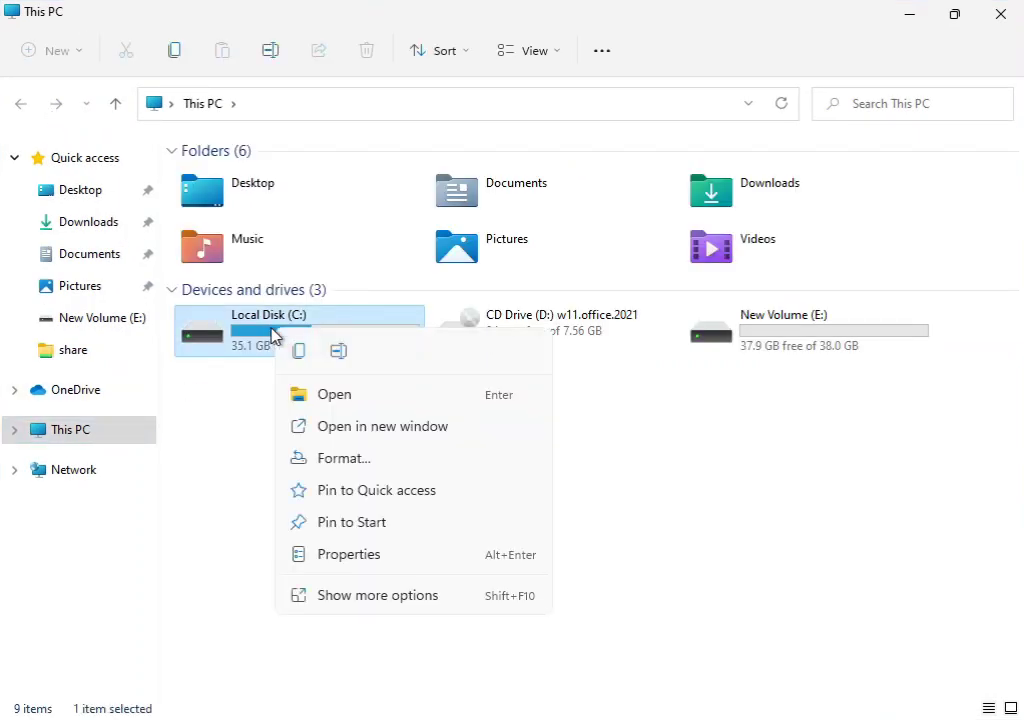
pyautogui.click(352, 598)
pyautogui.click(393, 580)
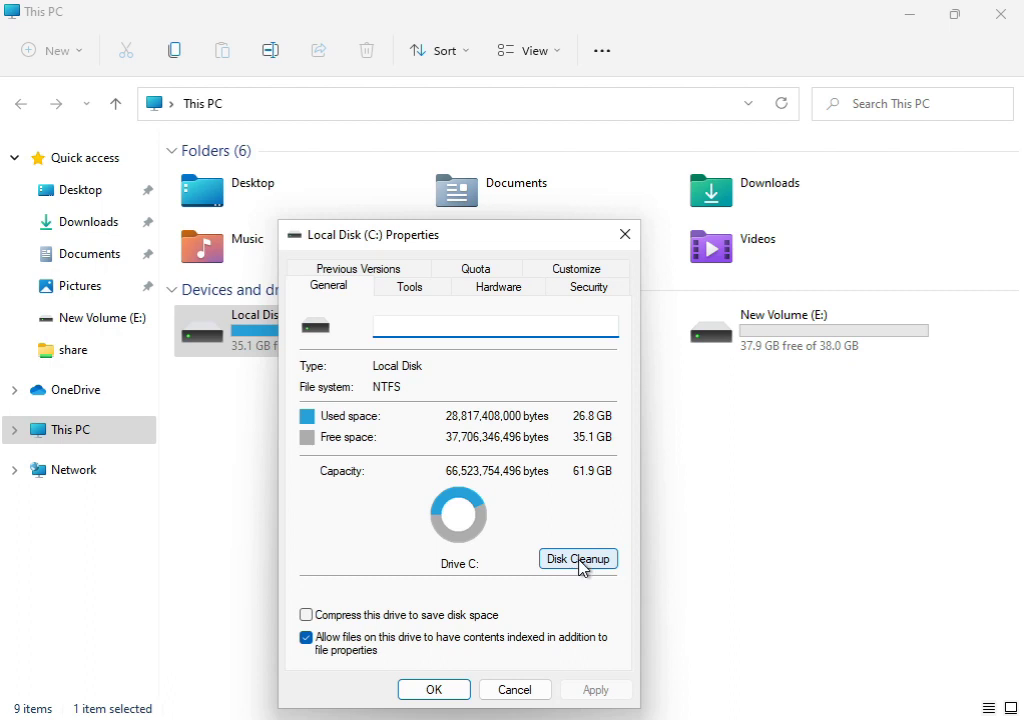
pyautogui.click(580, 562)
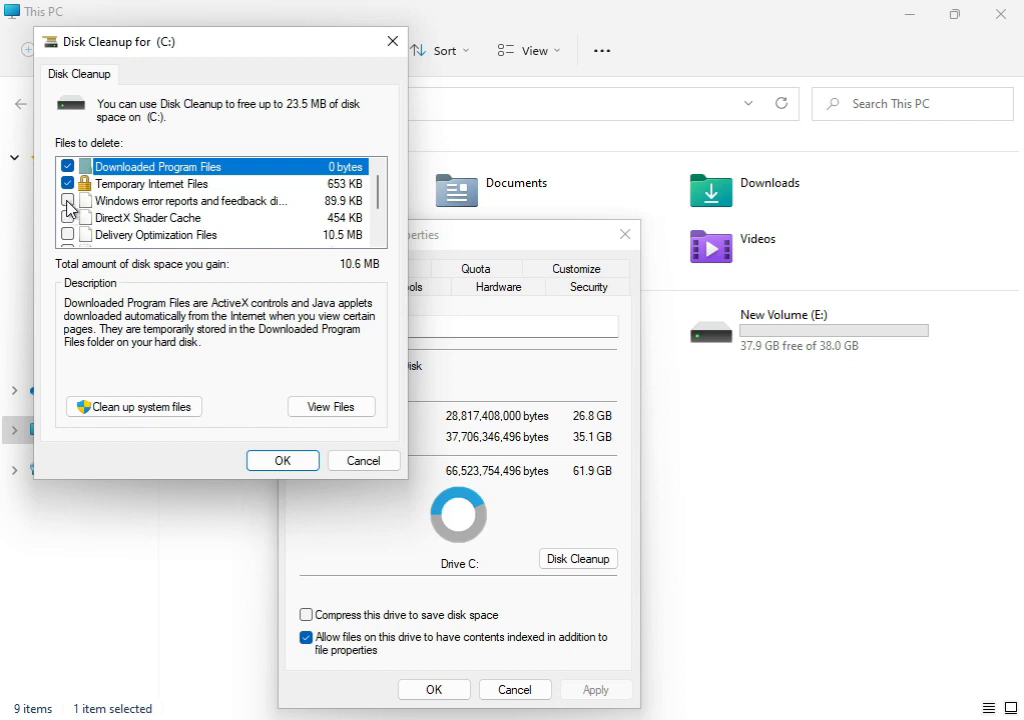
pyautogui.click(68, 201)
# Rescan C: including system files, delete the checked files, and close This PC
pyautogui.click(128, 406)
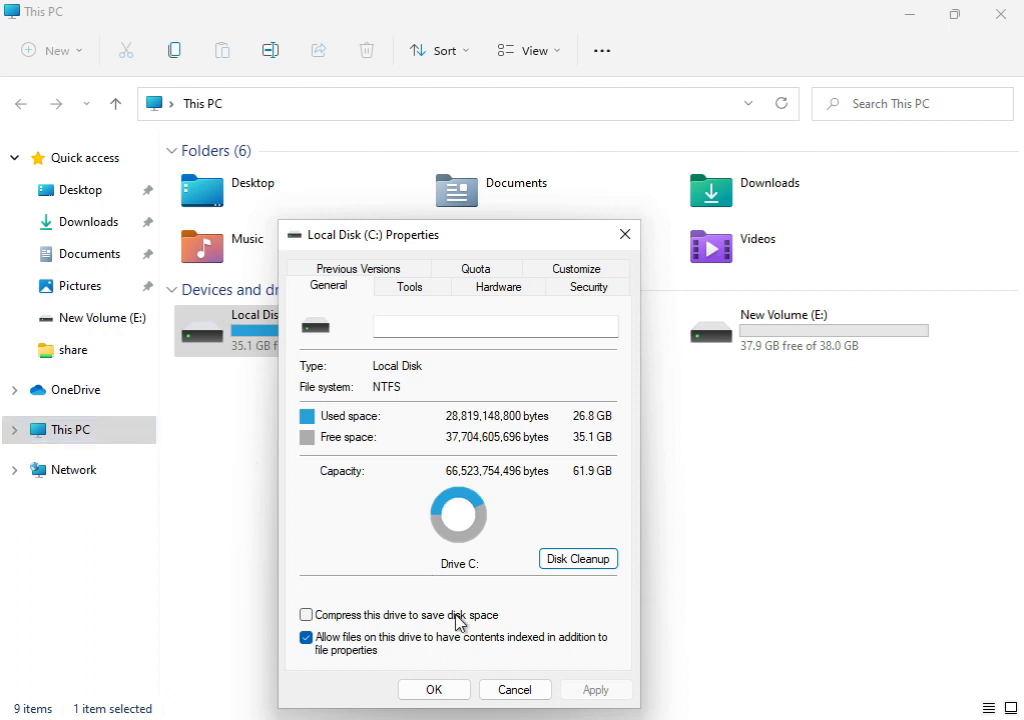
pyautogui.click(435, 690)
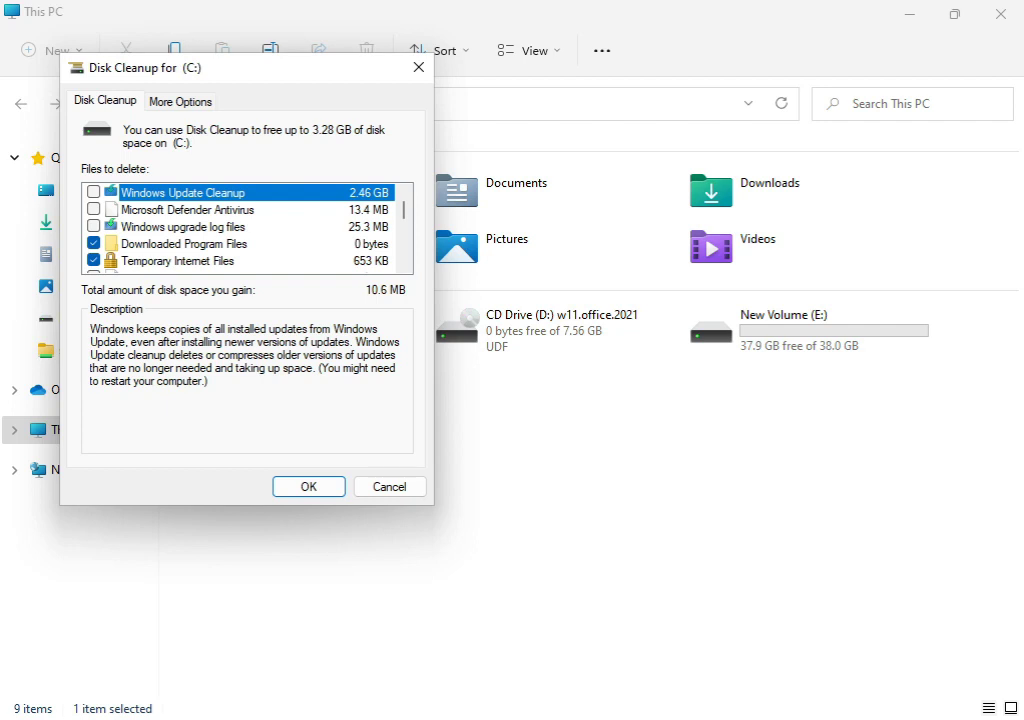
pyautogui.click(280, 490)
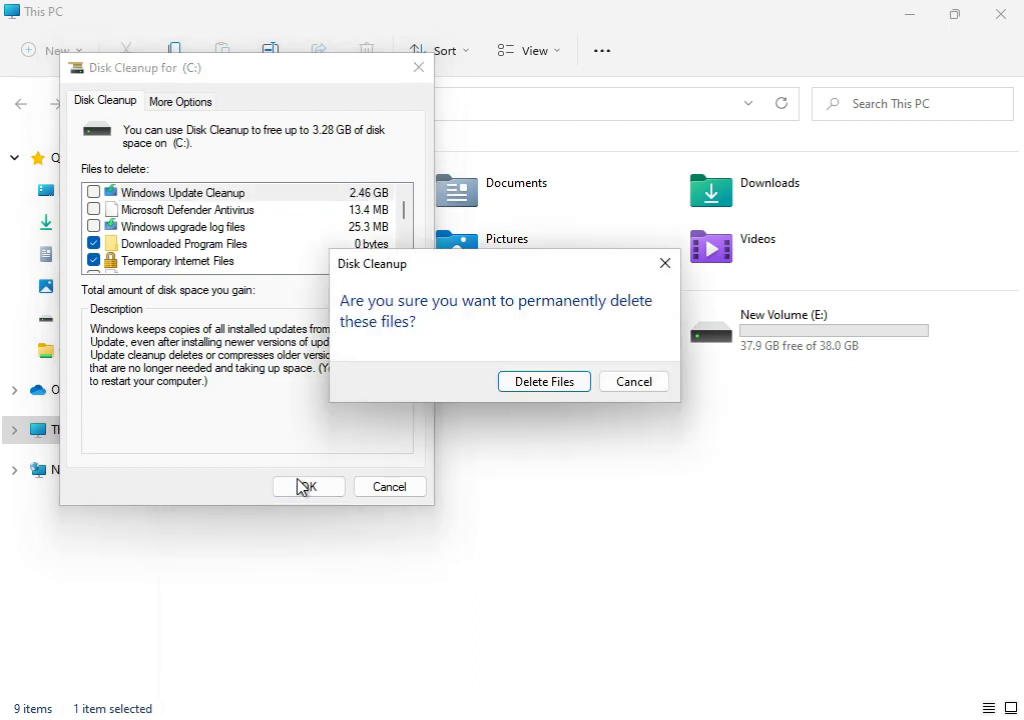
pyautogui.click(571, 388)
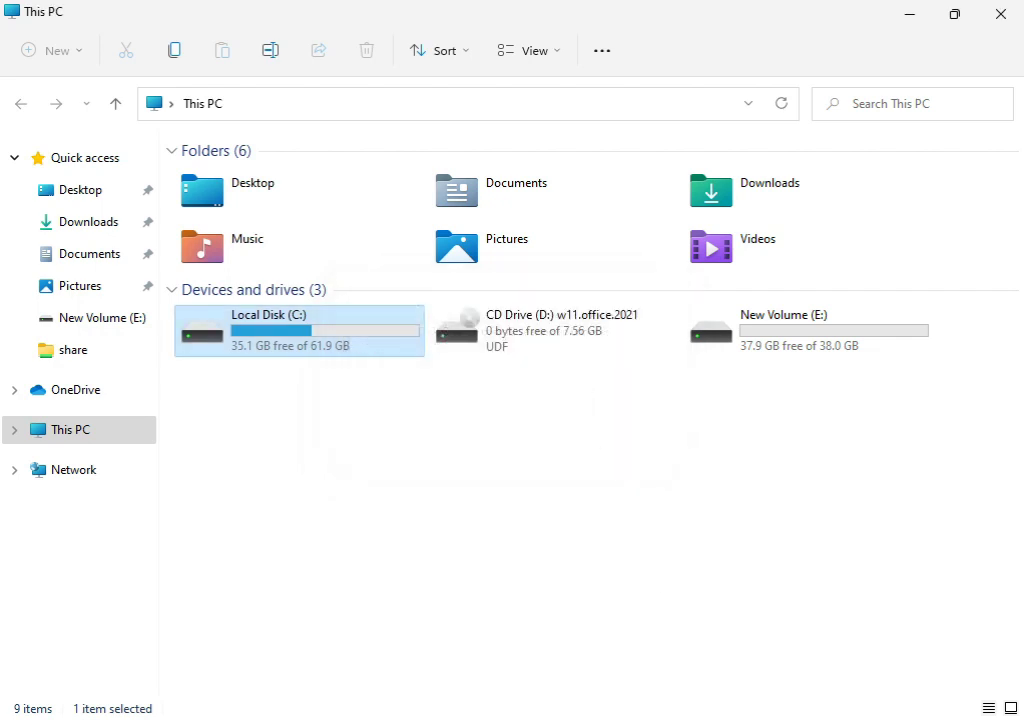
pyautogui.click(993, 18)
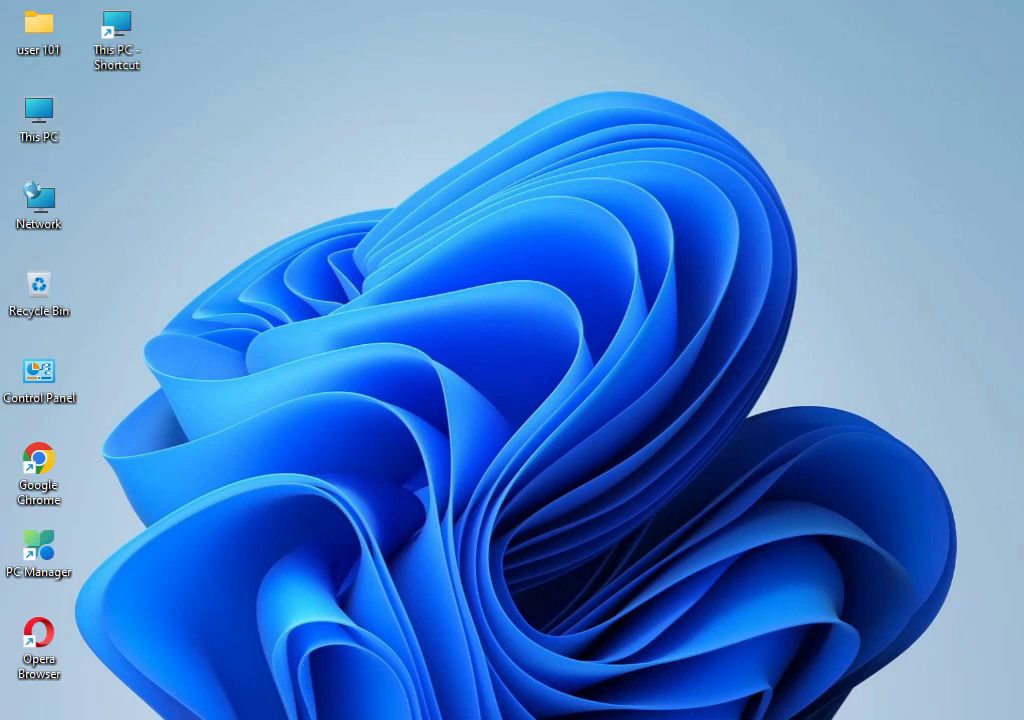
# Search for 'cmd' and launch Command Prompt as administrator, approving the UAC prompt
pyautogui.press('super')
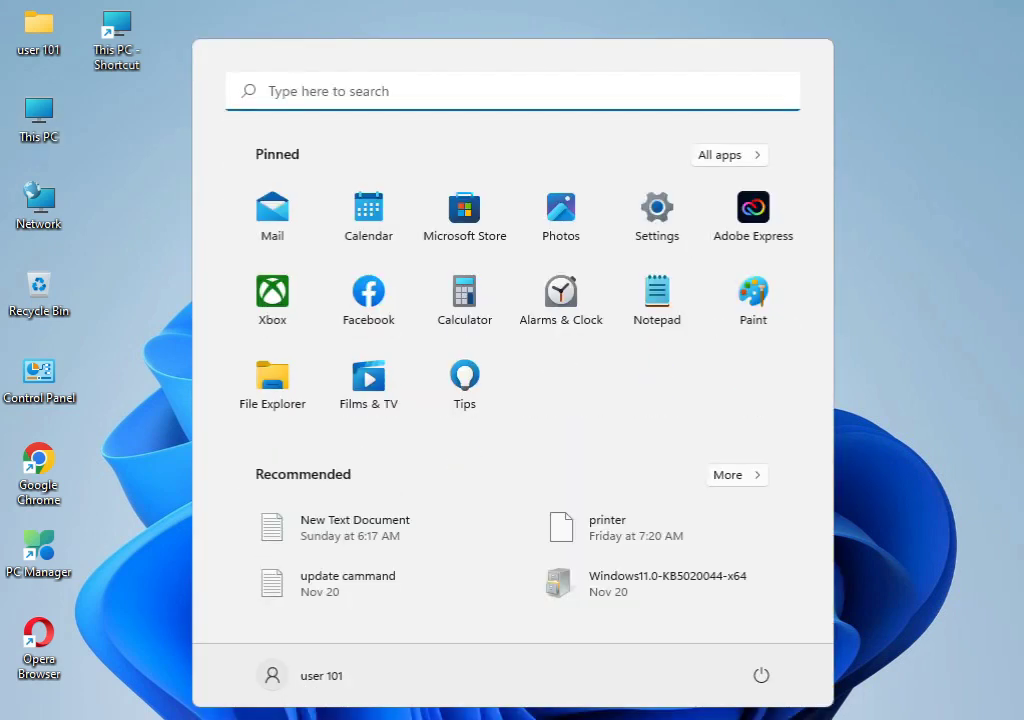
pyautogui.write('cmd')
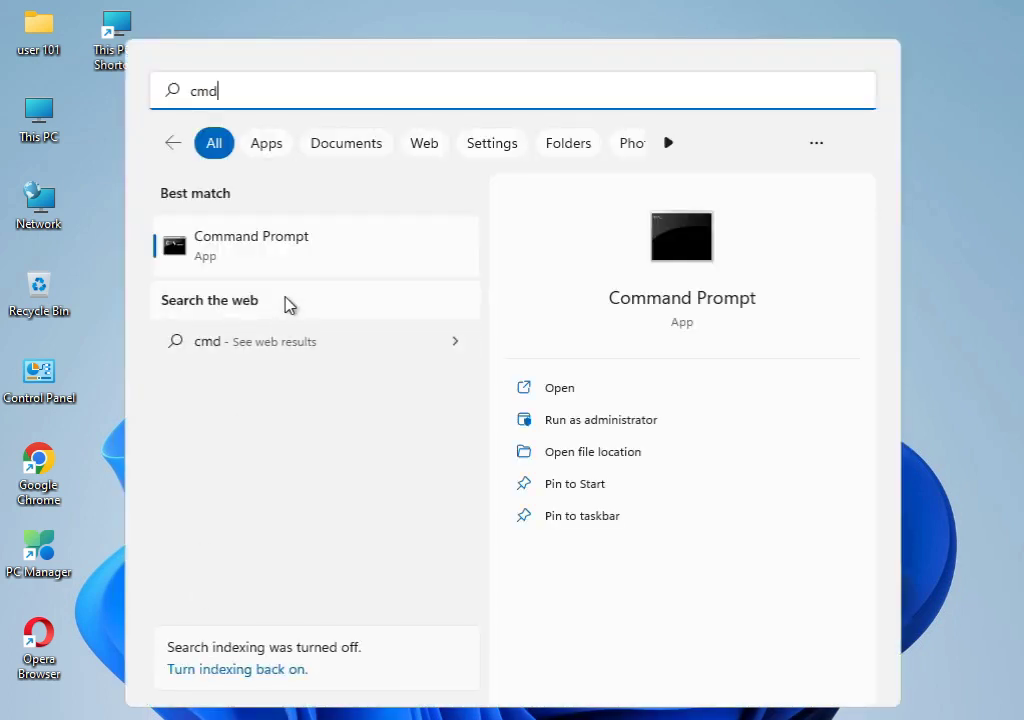
pyautogui.click(298, 257)
pyautogui.rightClick(298, 257)
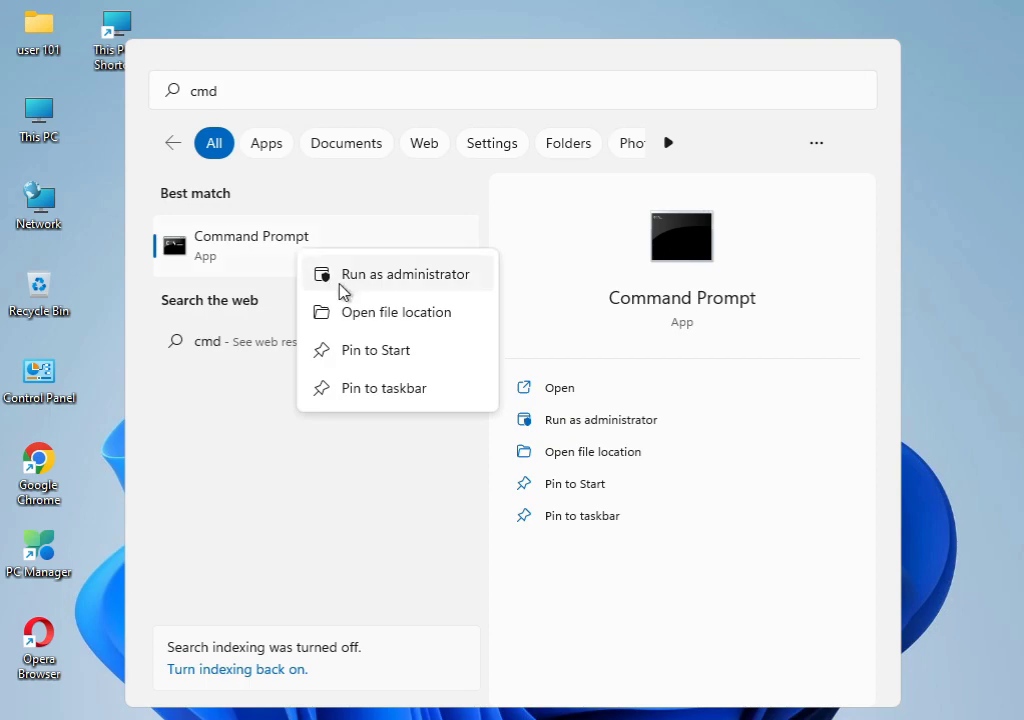
pyautogui.click(343, 284)
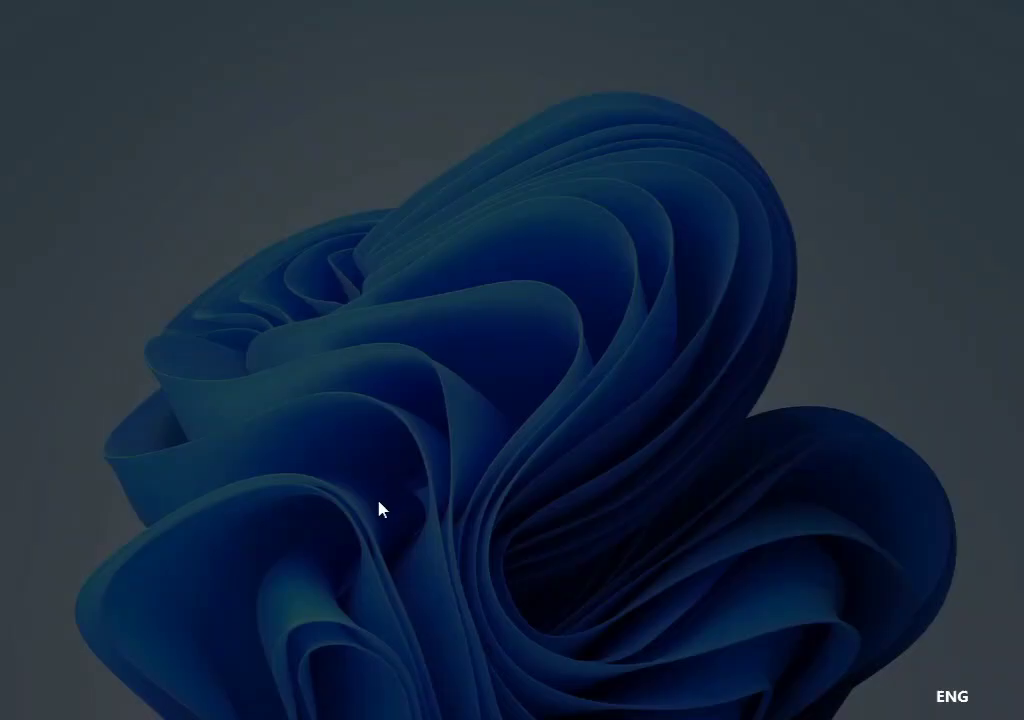
pyautogui.click(380, 532)
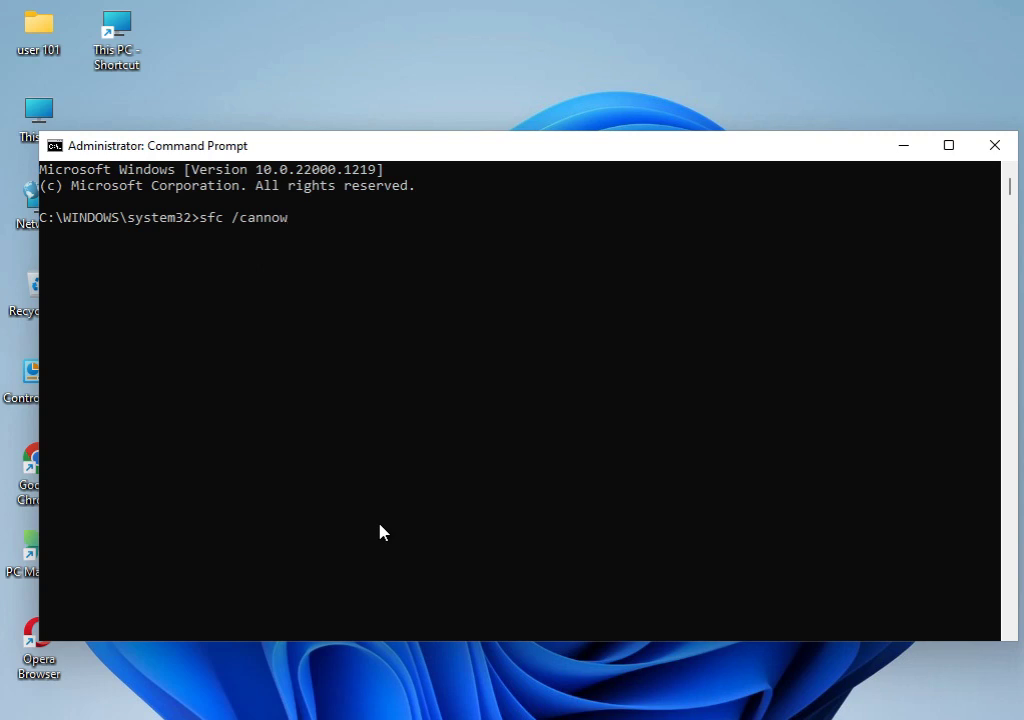
# Correct the typo to 'sfc /scannow' and start the system file scan
pyautogui.press('BackSpace')
pyautogui.press('BackSpace')
pyautogui.press('BackSpace')
pyautogui.press('BackSpace')
pyautogui.press('BackSpace')
pyautogui.press('BackSpace')
pyautogui.write('scannow')
pyautogui.press('Return')
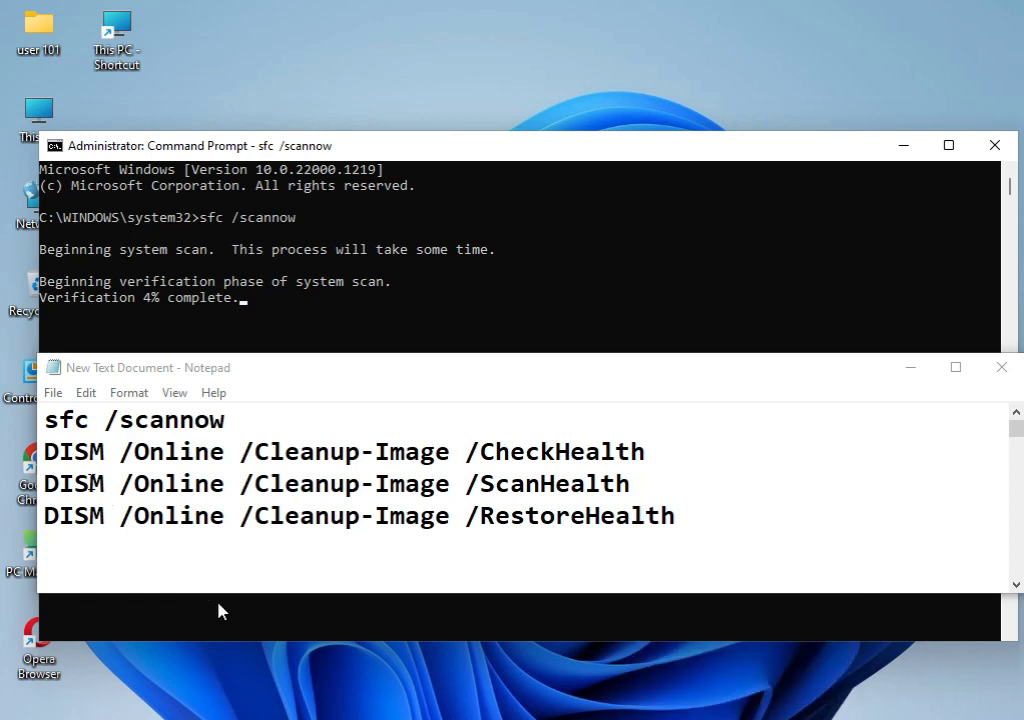
pyautogui.moveTo(48, 422); pyautogui.dragTo(231, 421)
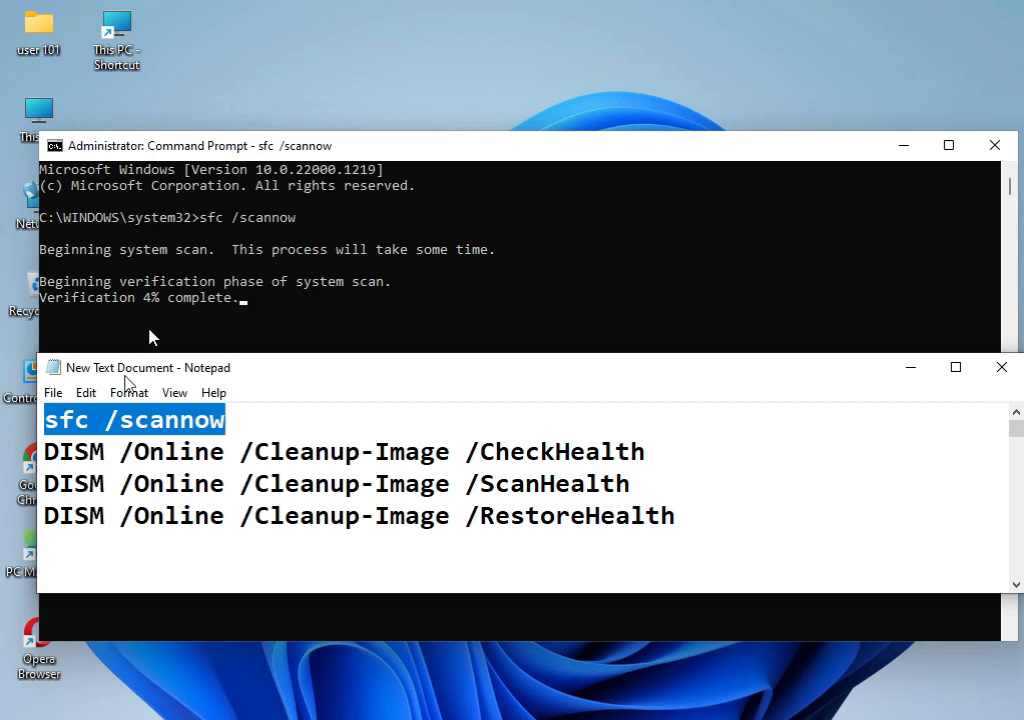
pyautogui.moveTo(44, 452); pyautogui.dragTo(648, 452)
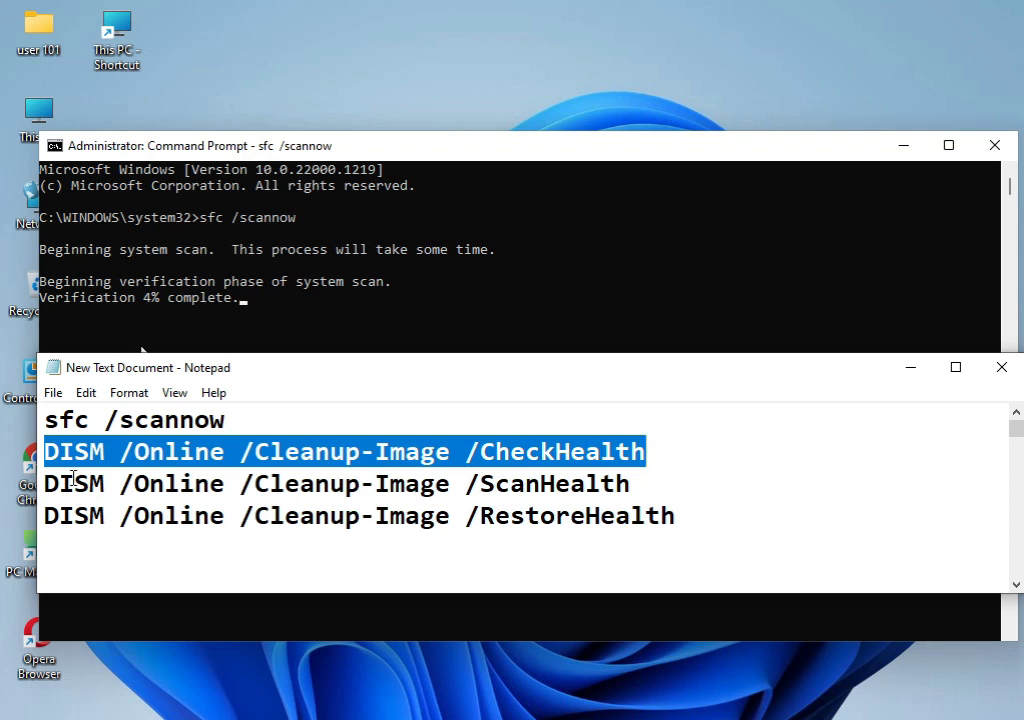
pyautogui.moveTo(44, 484); pyautogui.dragTo(630, 484)
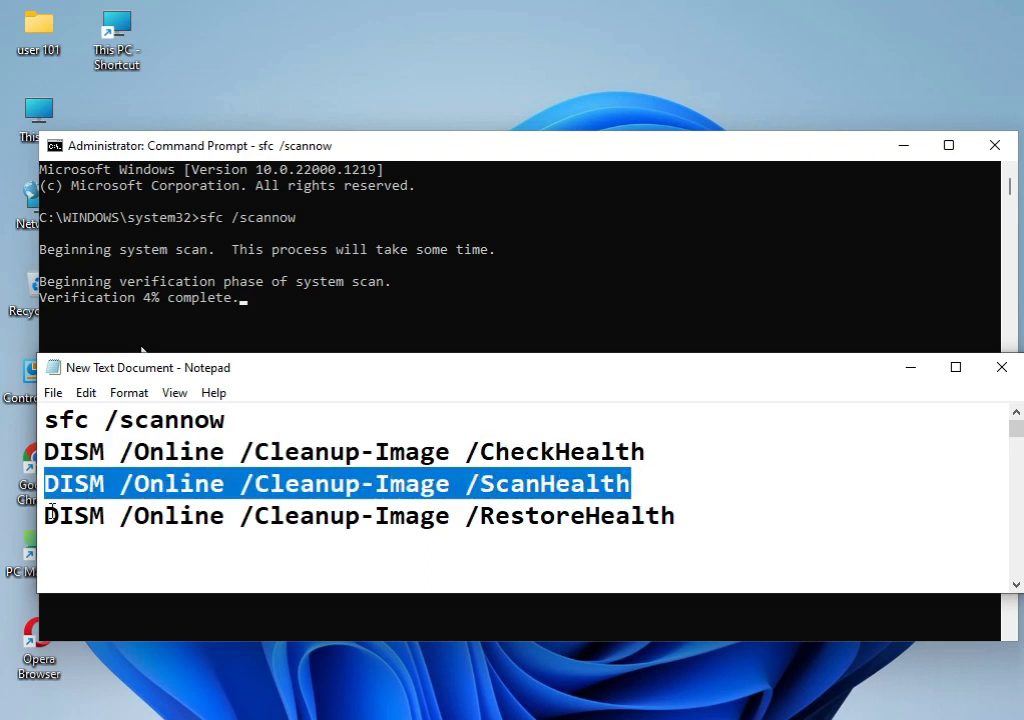
pyautogui.moveTo(44, 516); pyautogui.dragTo(688, 498)
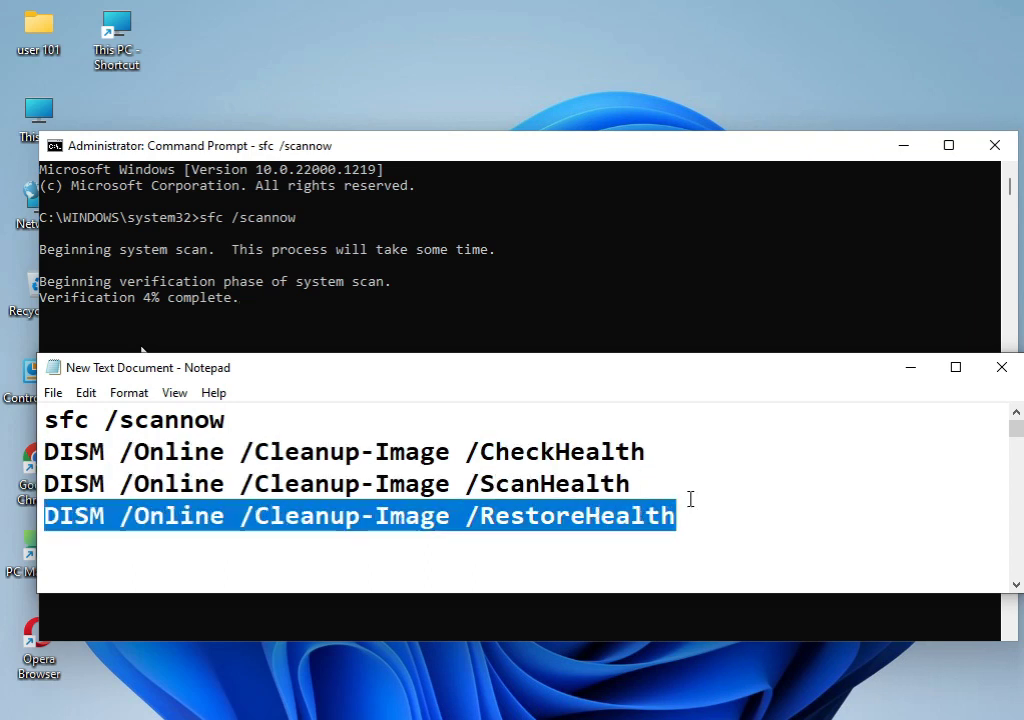